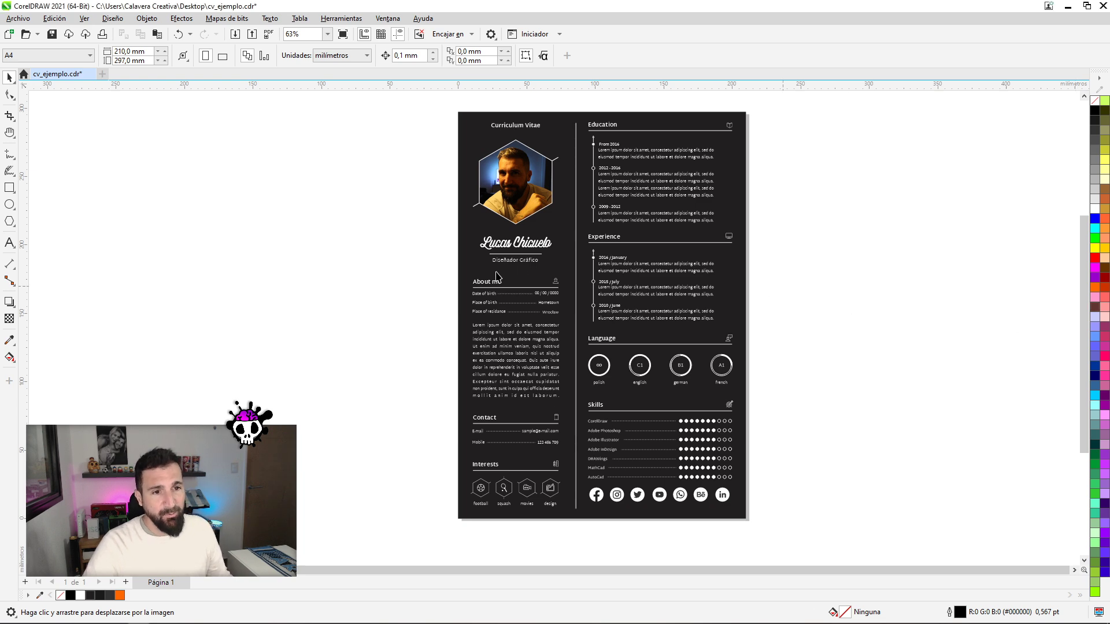
- Open the links and rollovers (Enlaces e imágenes cambiantes) docker for the CV document
scroll(595, 378, "up", 2)
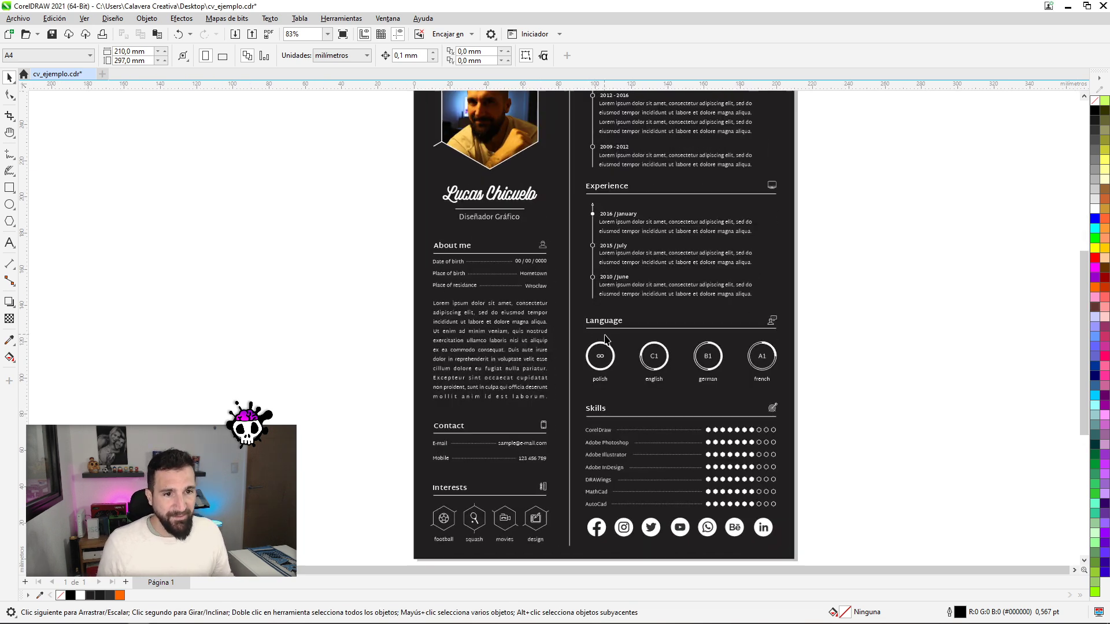
scroll(635, 447, "up", 1)
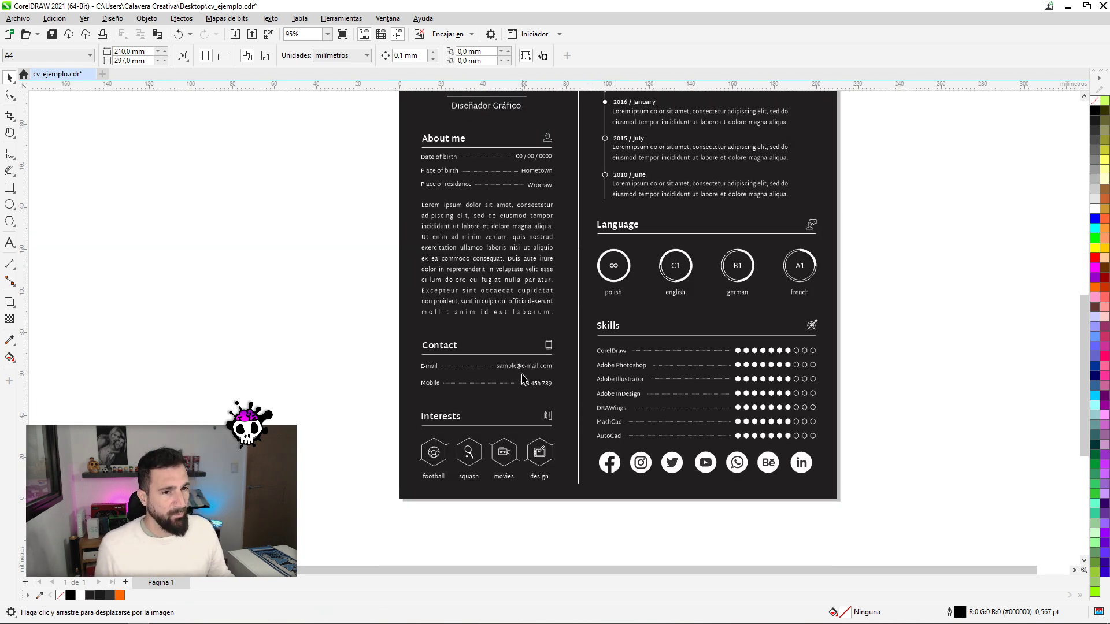
scroll(716, 483, "up", 4)
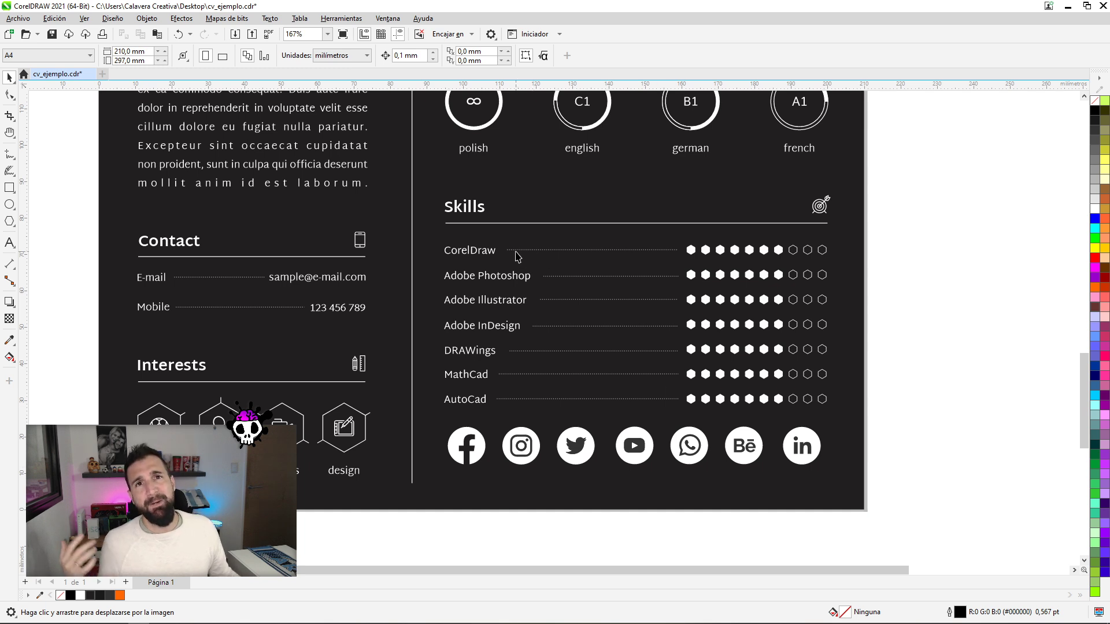
left_click(388, 19)
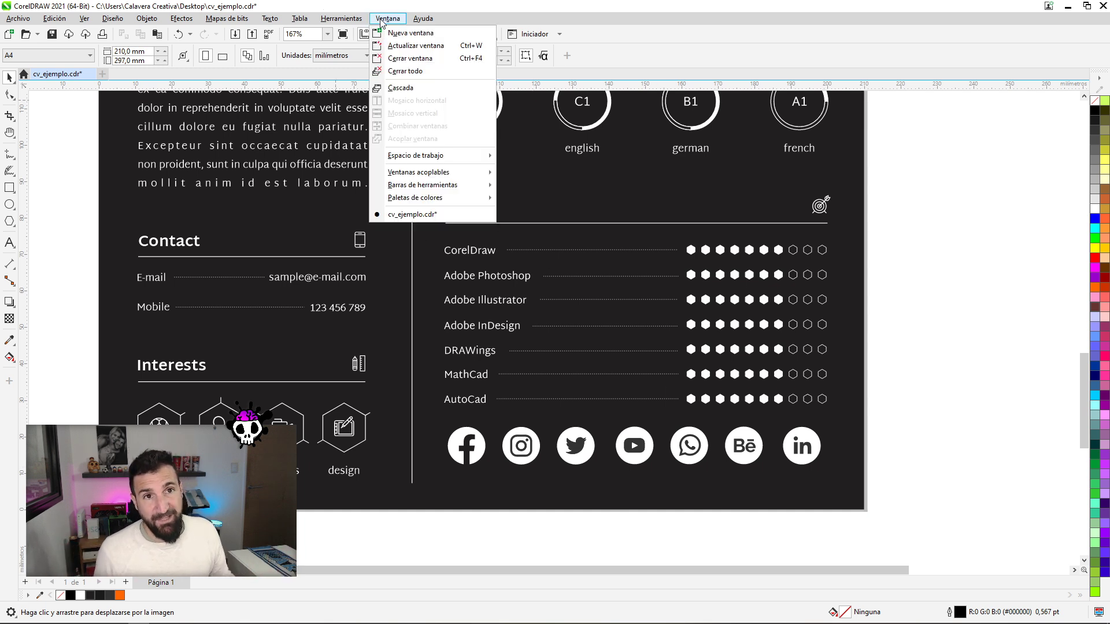
mouse_move(458, 172)
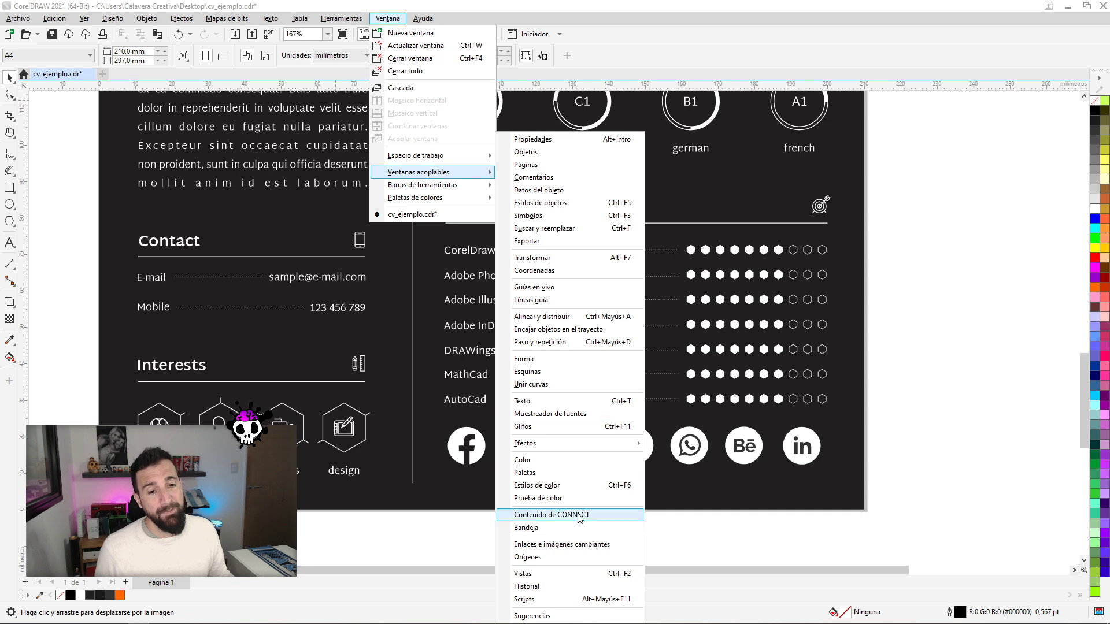
left_click(577, 544)
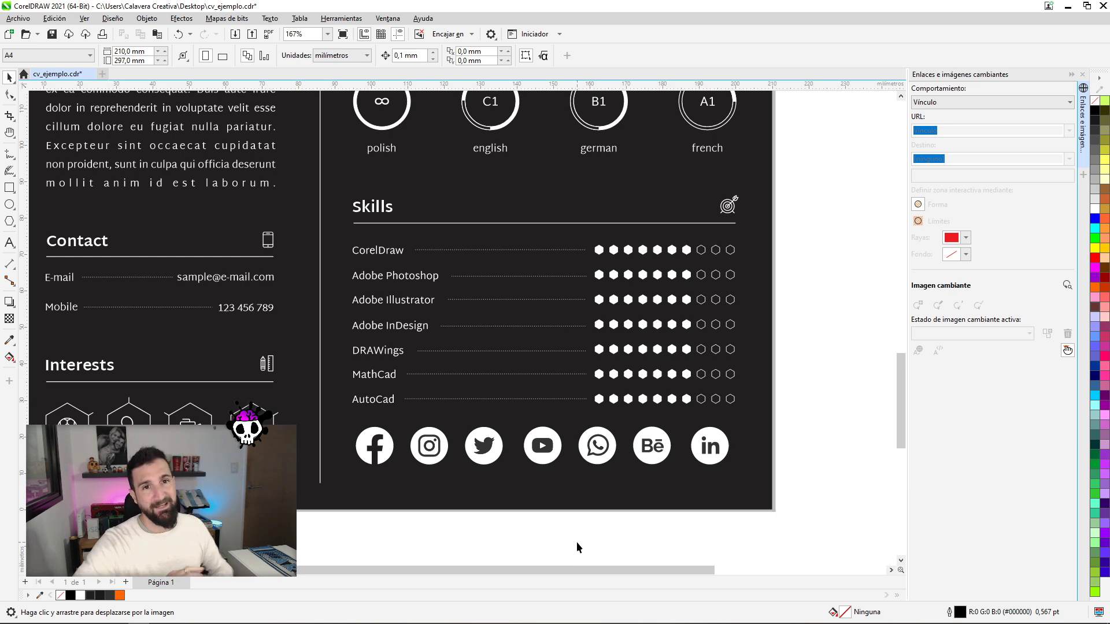
- Draw an ellipse about 14.8 × 13.8 mm around the YouTube icon below the Skills section
left_click_drag(419, 293, 448, 266)
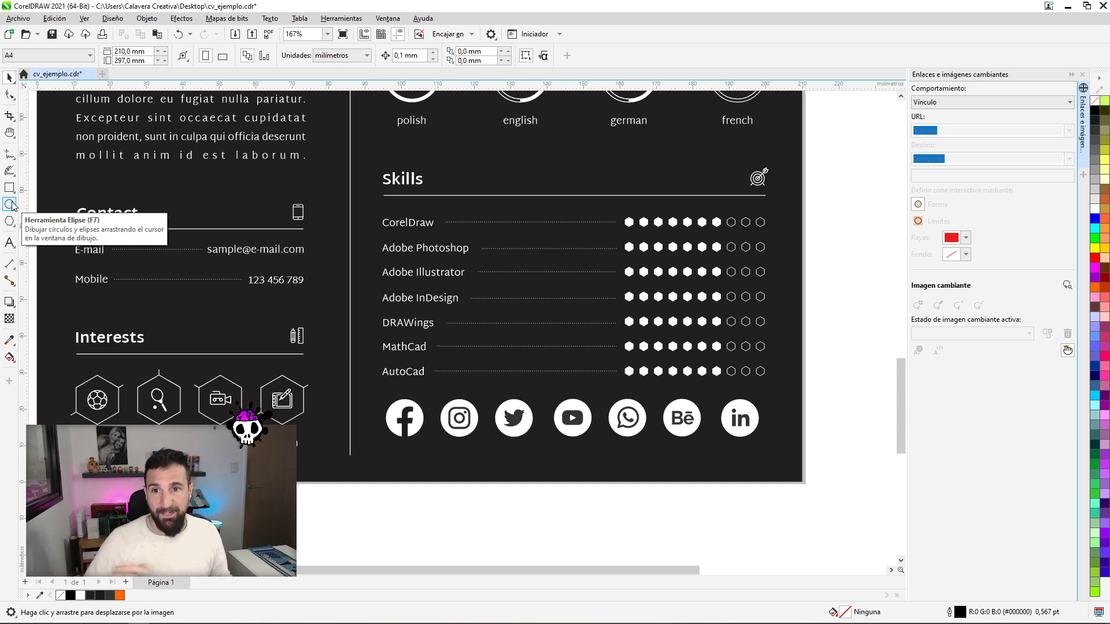
left_click(11, 204)
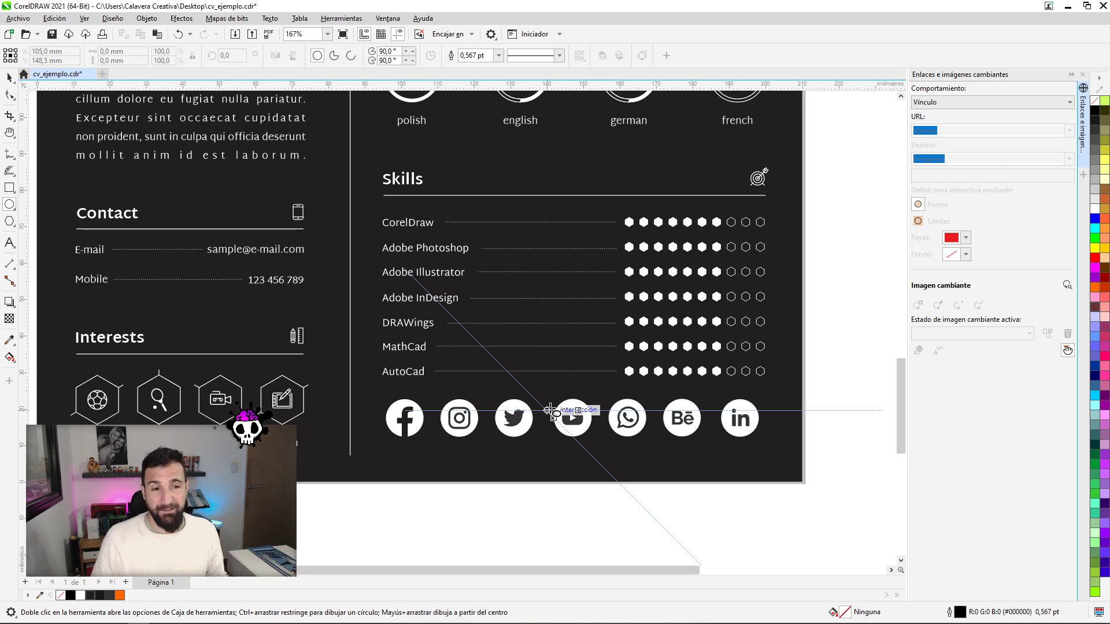
left_click_drag(546, 394, 604, 449)
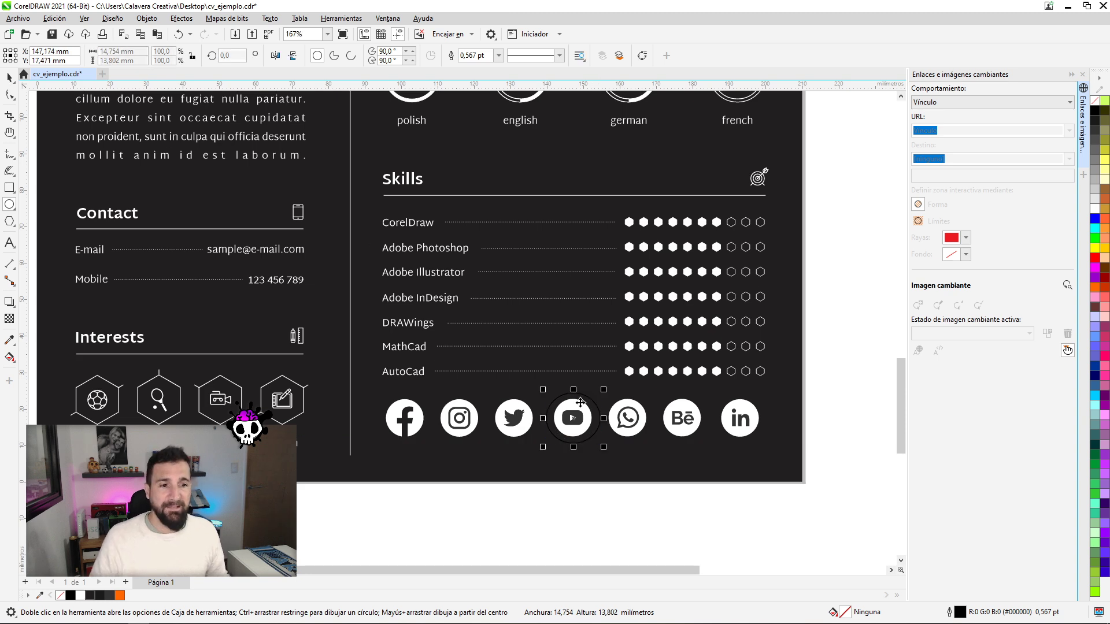
- Resize the ellipse to about 10.8 × 11 mm so it fits closely around the YouTube icon, and remove its outline
scroll(580, 402, "up", 2)
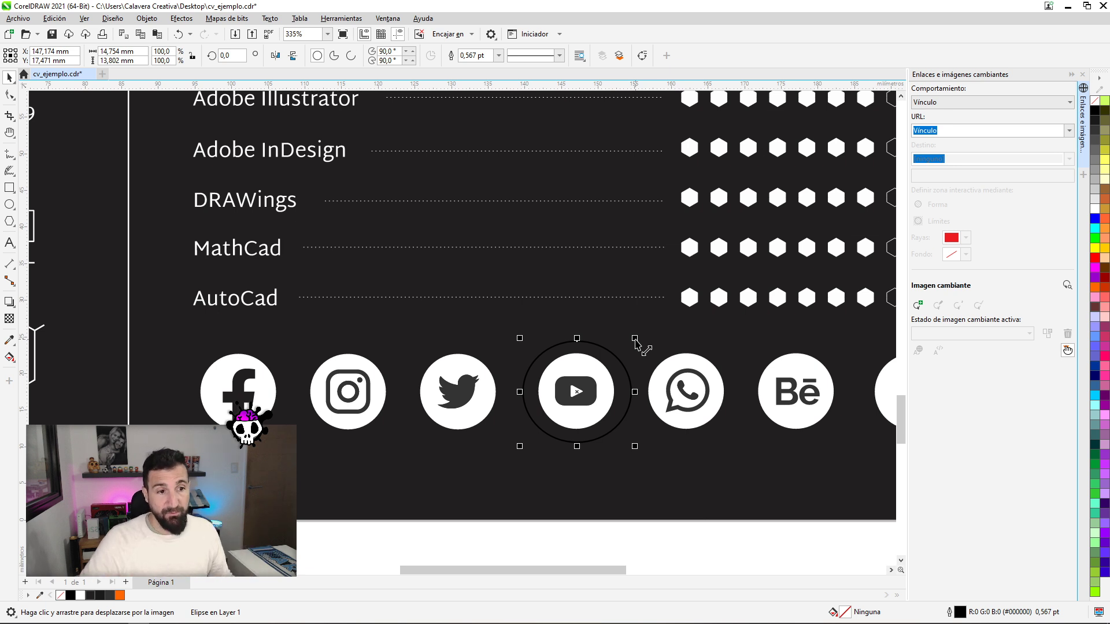
left_click_drag(634, 338, 628, 350)
left_click_drag(634, 391, 619, 390)
left_click_drag(535, 393, 575, 394)
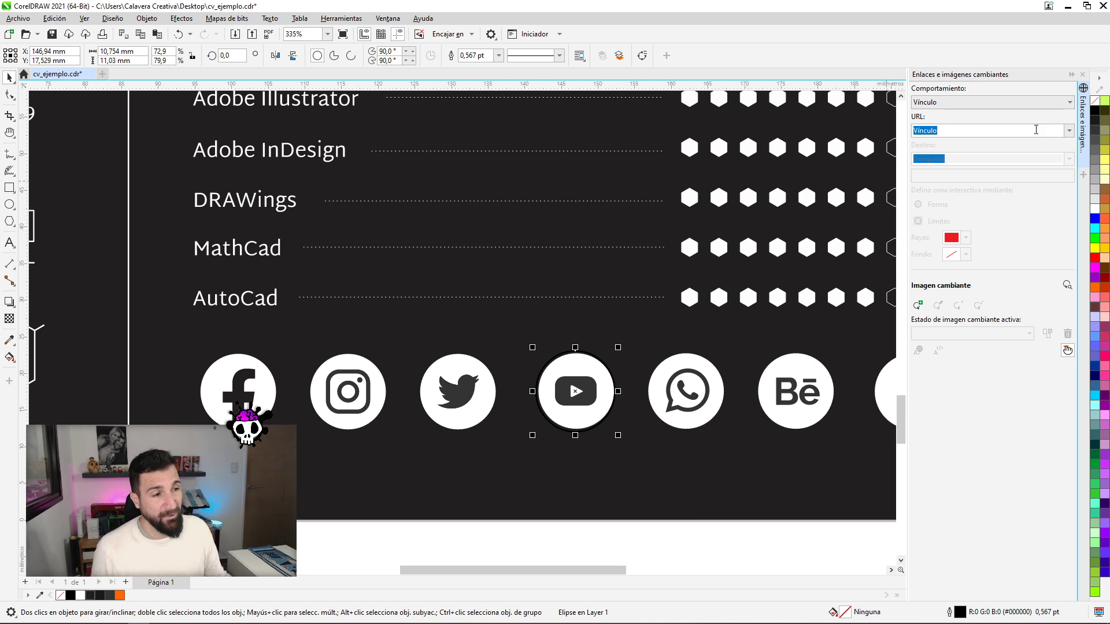
right_click(1094, 248)
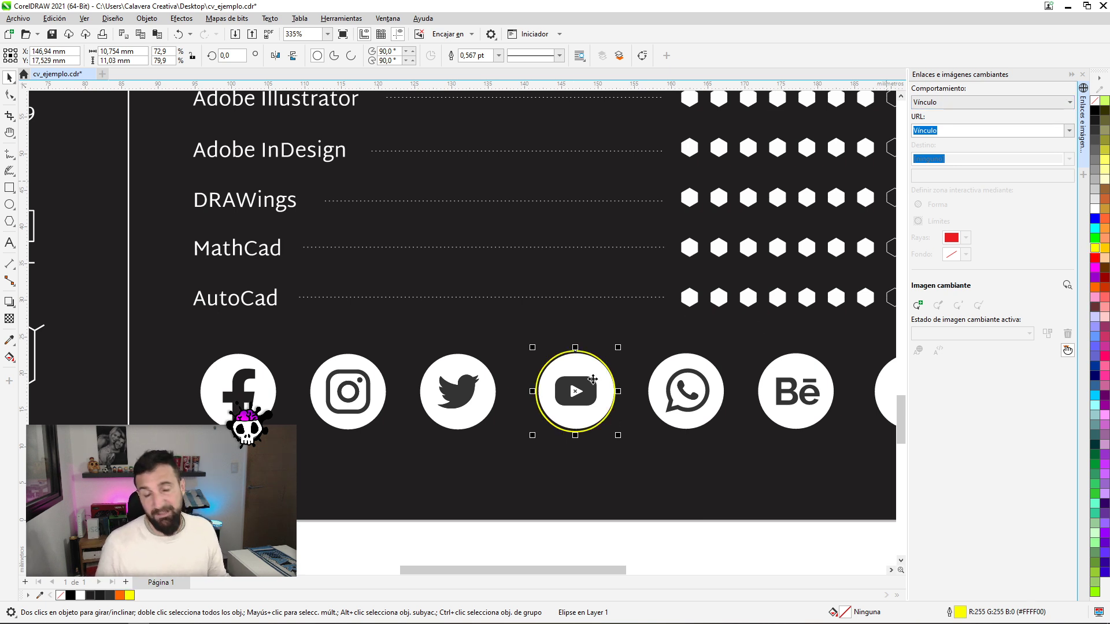
right_click(1094, 108)
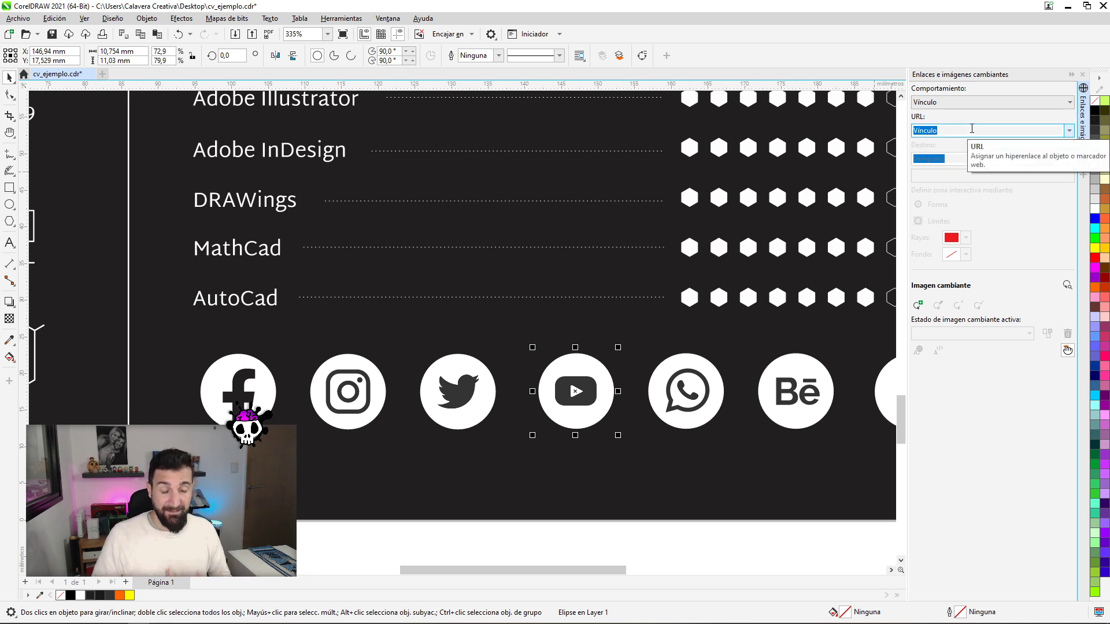
type("h")
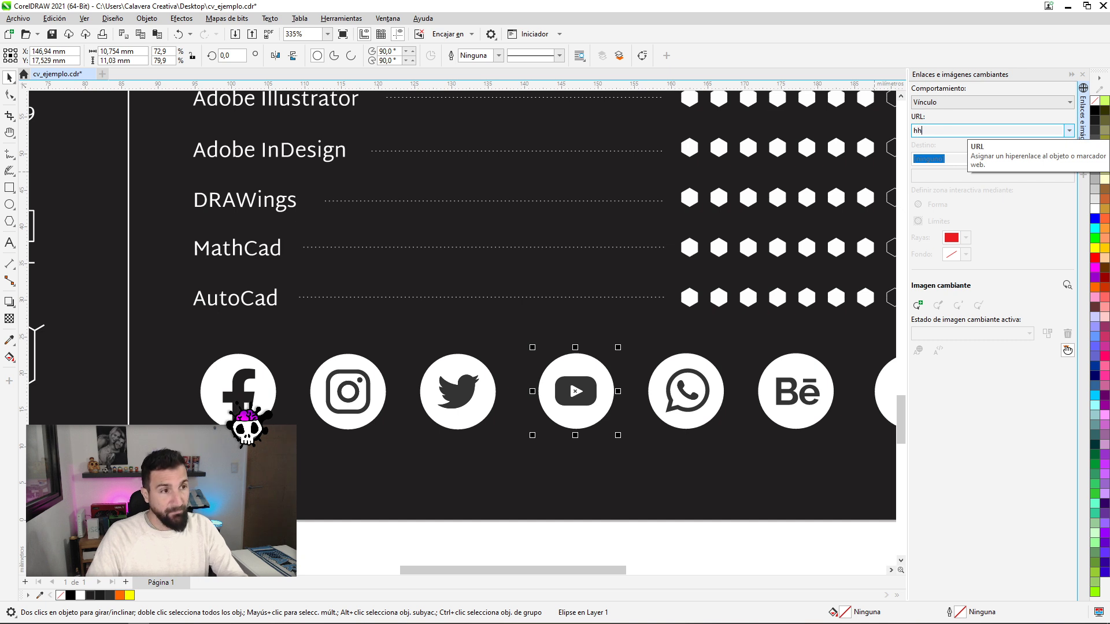
type("ttp")
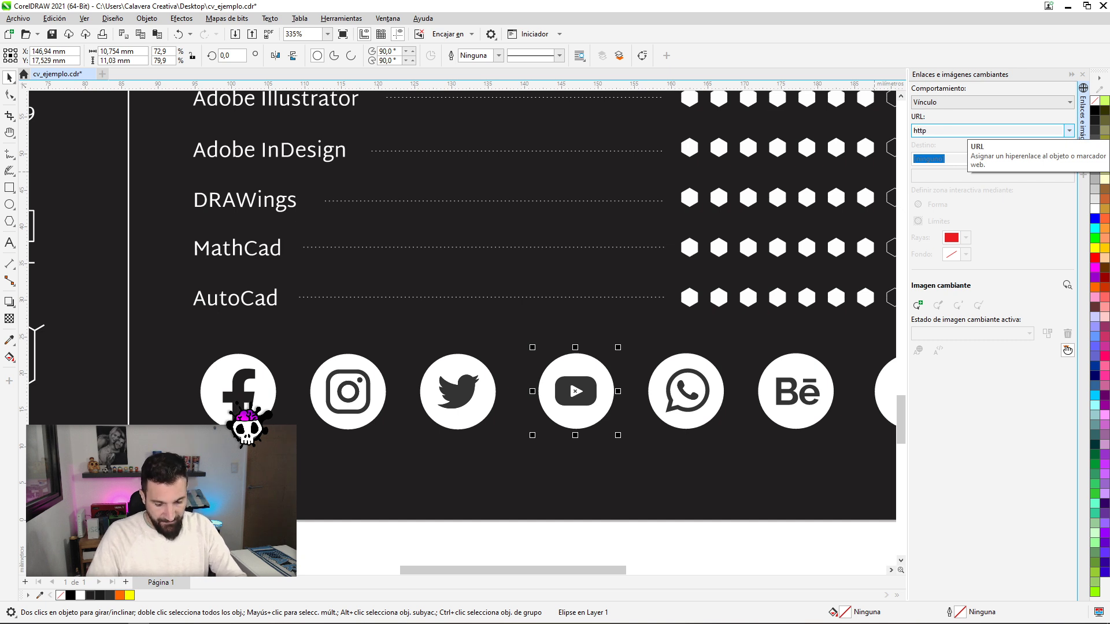
type("s://")
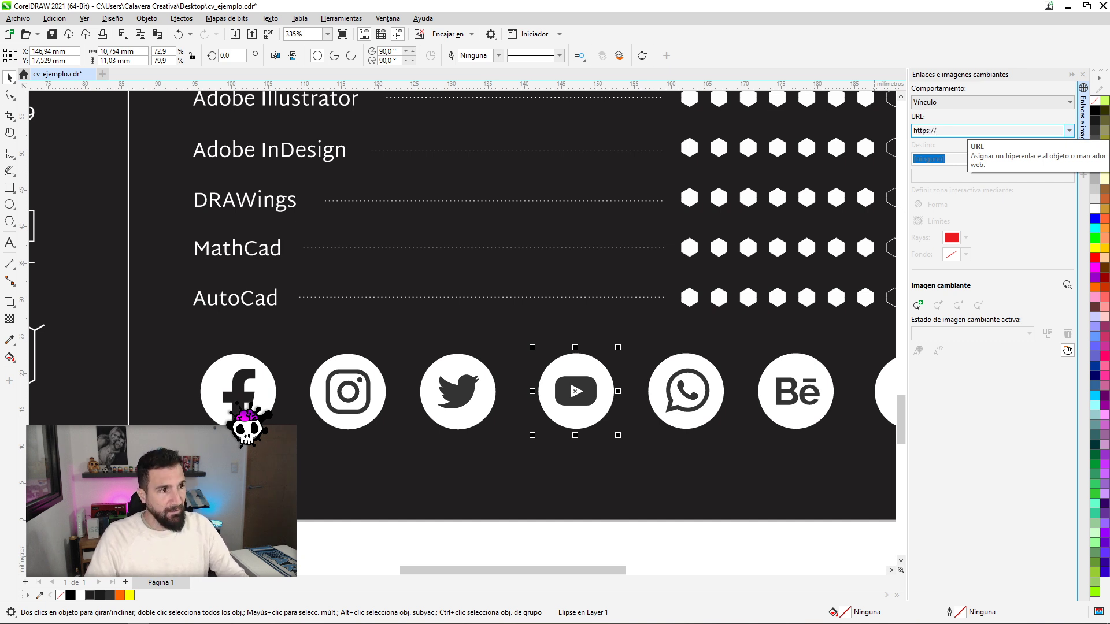
type("www.")
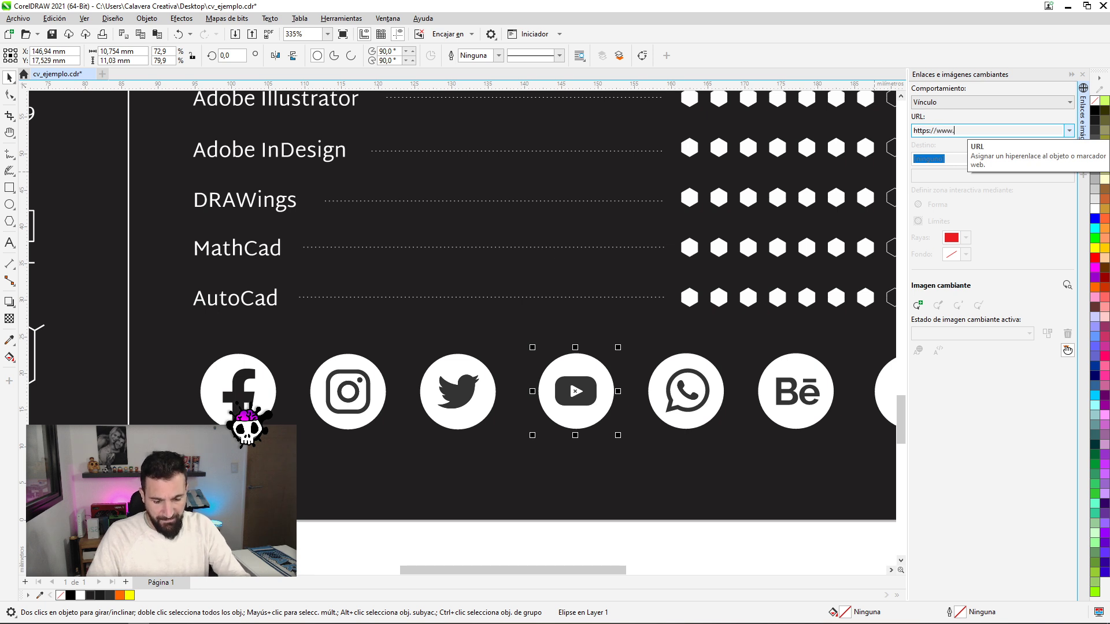
type("youtube.com/calaveracreativa")
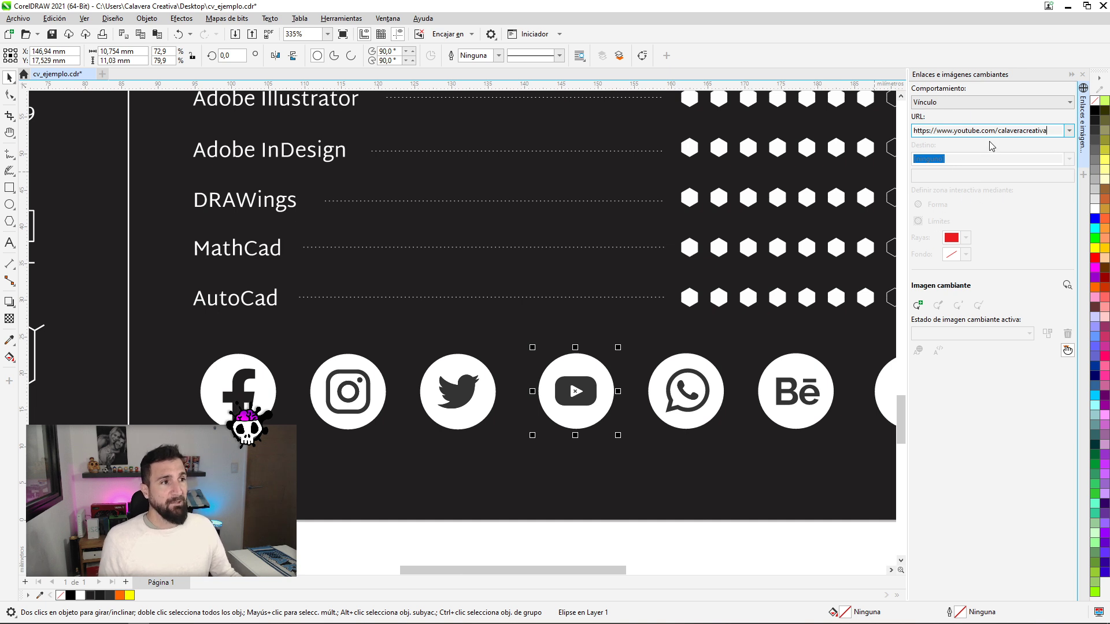
key("Return")
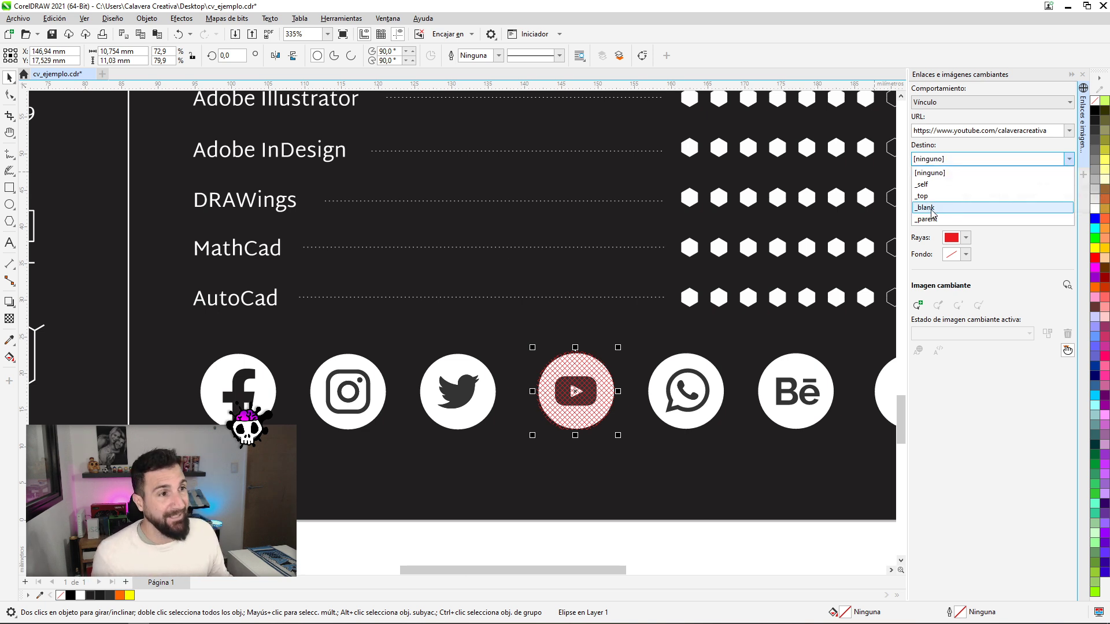
- Set the link's target to _blank and define its hotspot by the object's shape after trying the bounds option
left_click(932, 208)
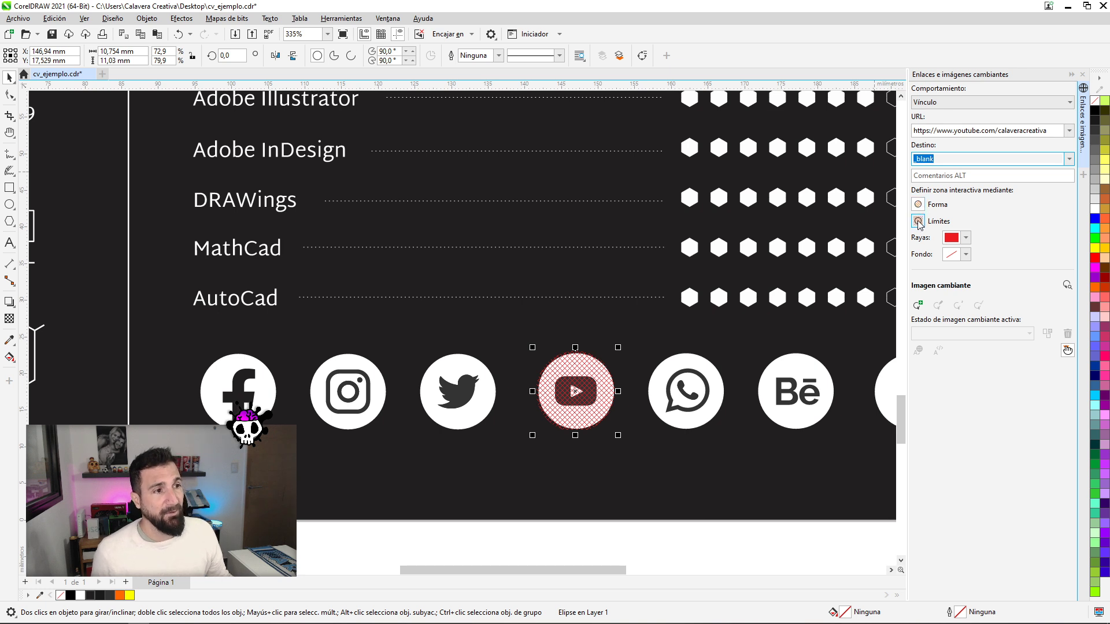
left_click(917, 221)
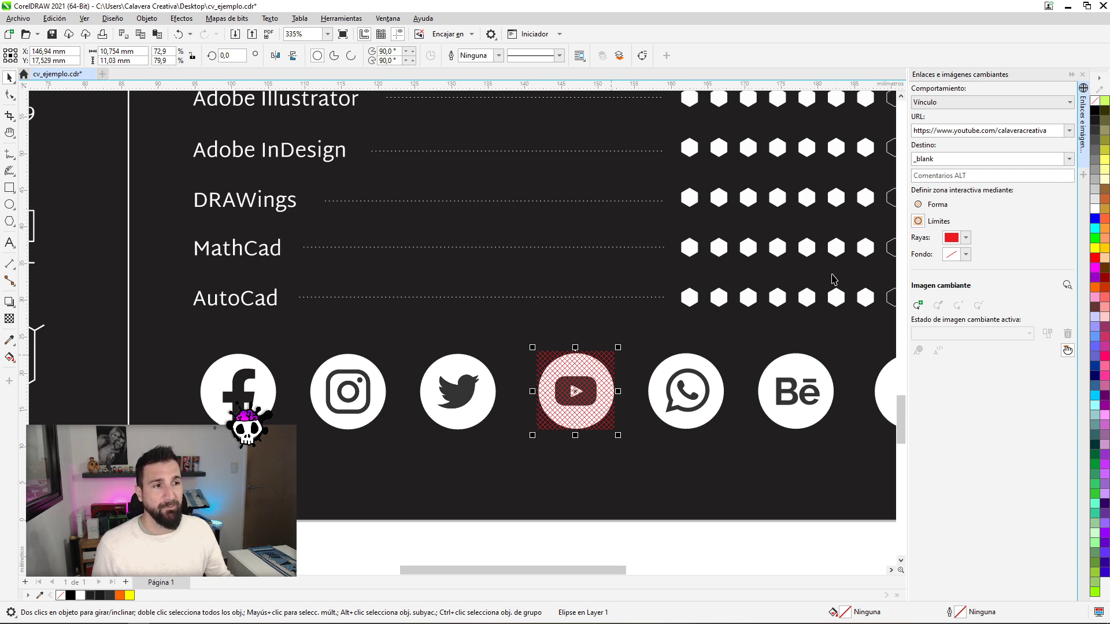
left_click(918, 205)
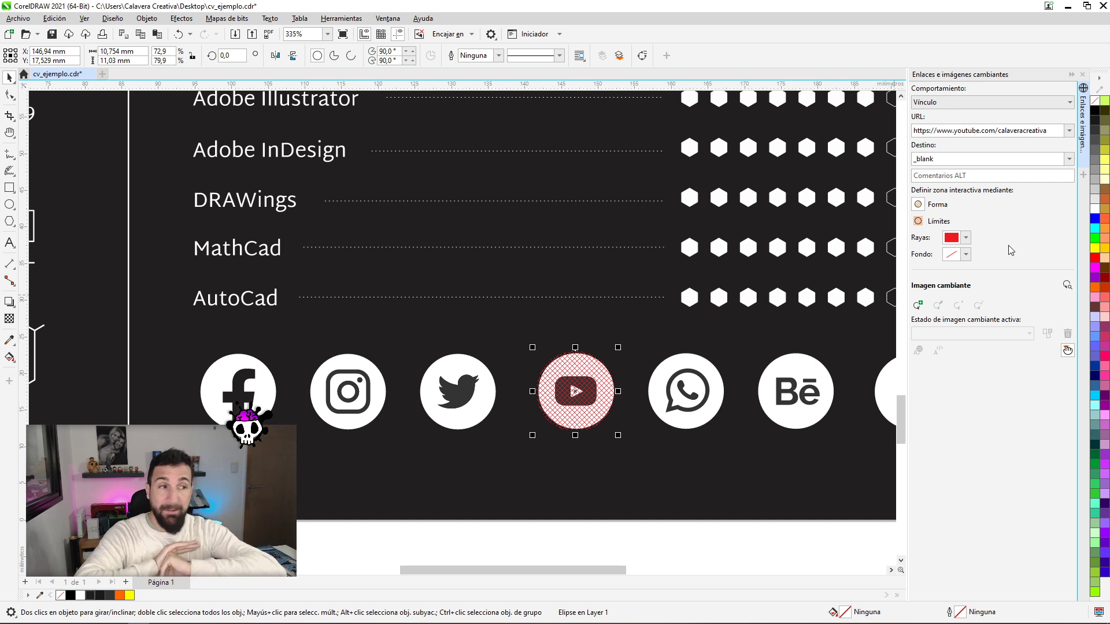
- Publish the document to the desktop as cv_ejemplo.pdf with hyperlinks included
left_click(18, 19)
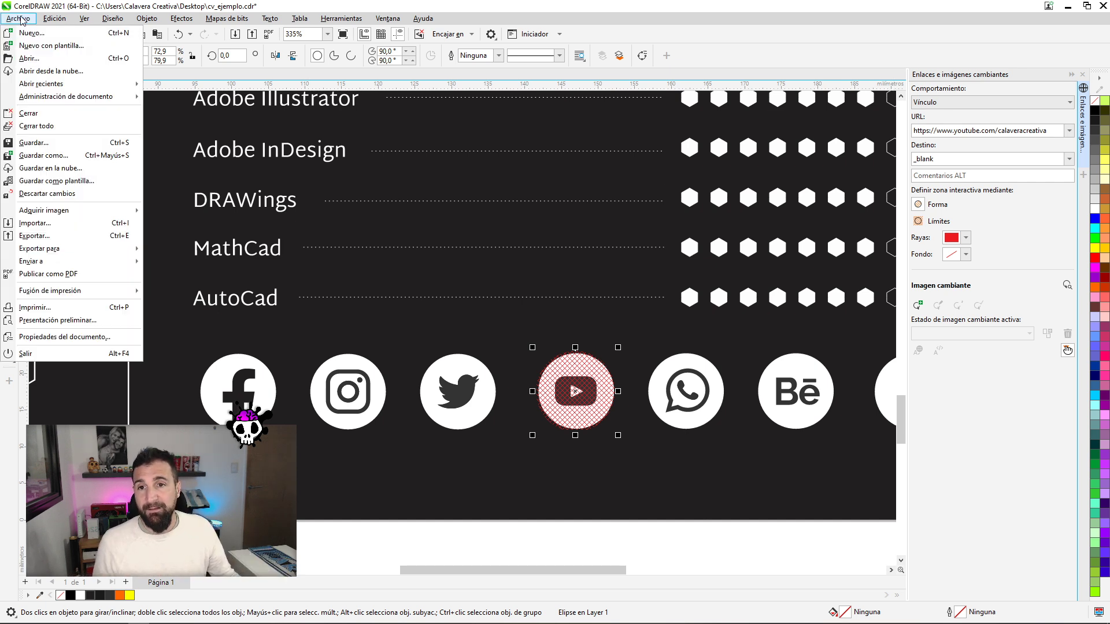
left_click(85, 275)
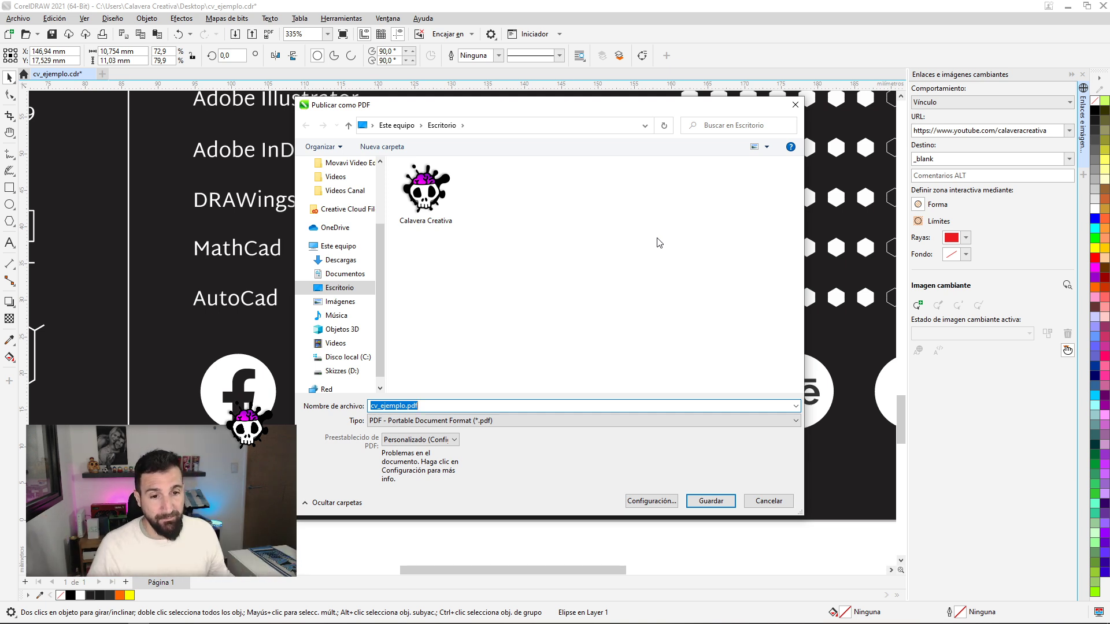
left_click(645, 501)
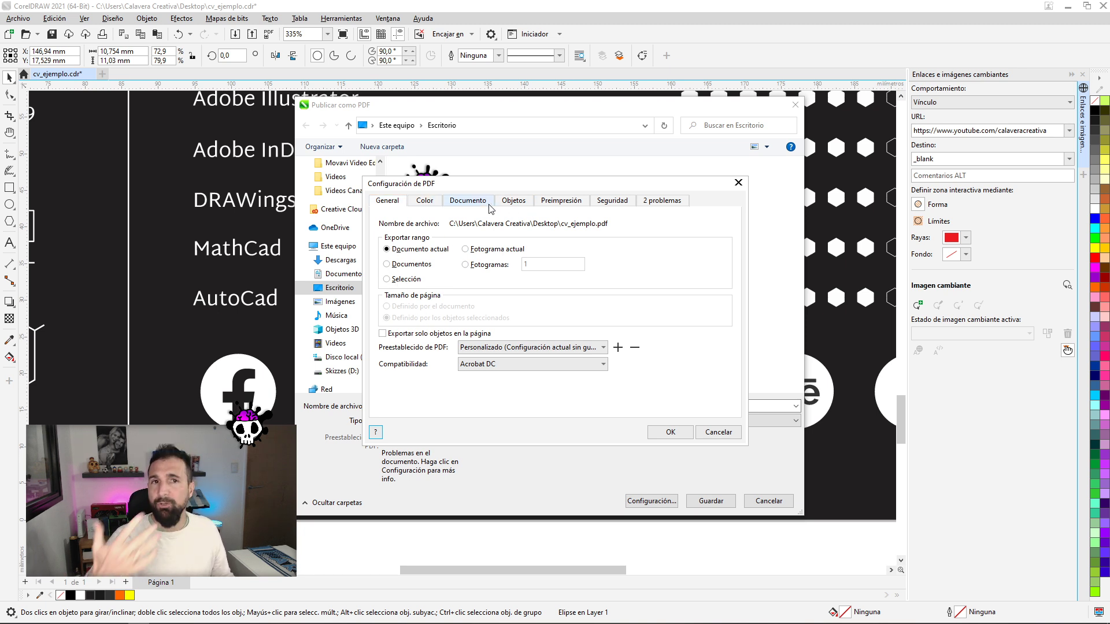
left_click(470, 201)
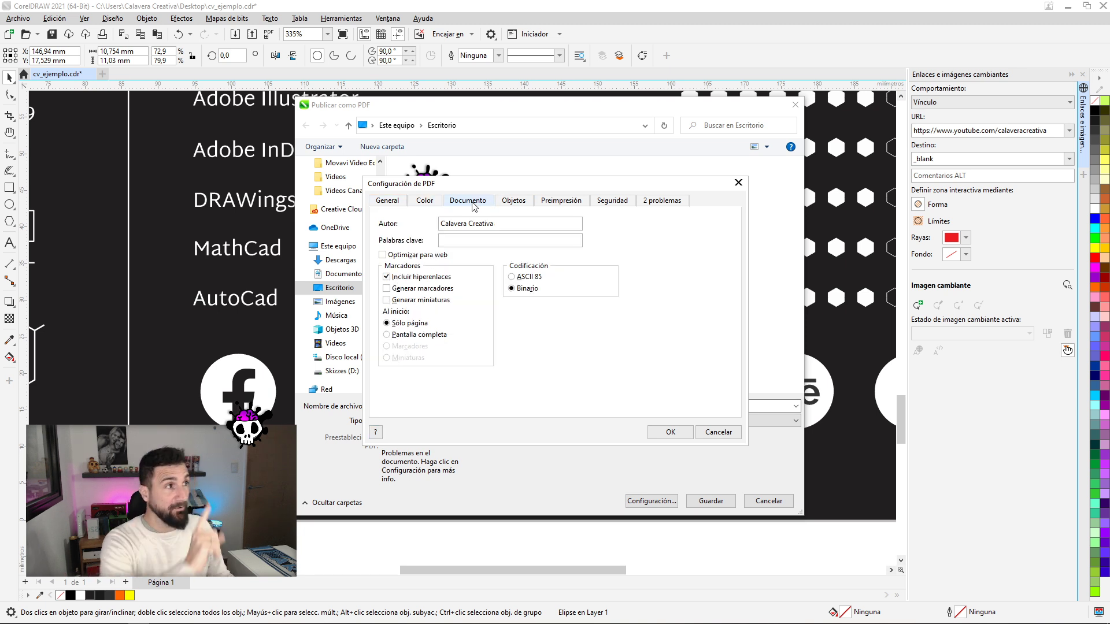
left_click(397, 277)
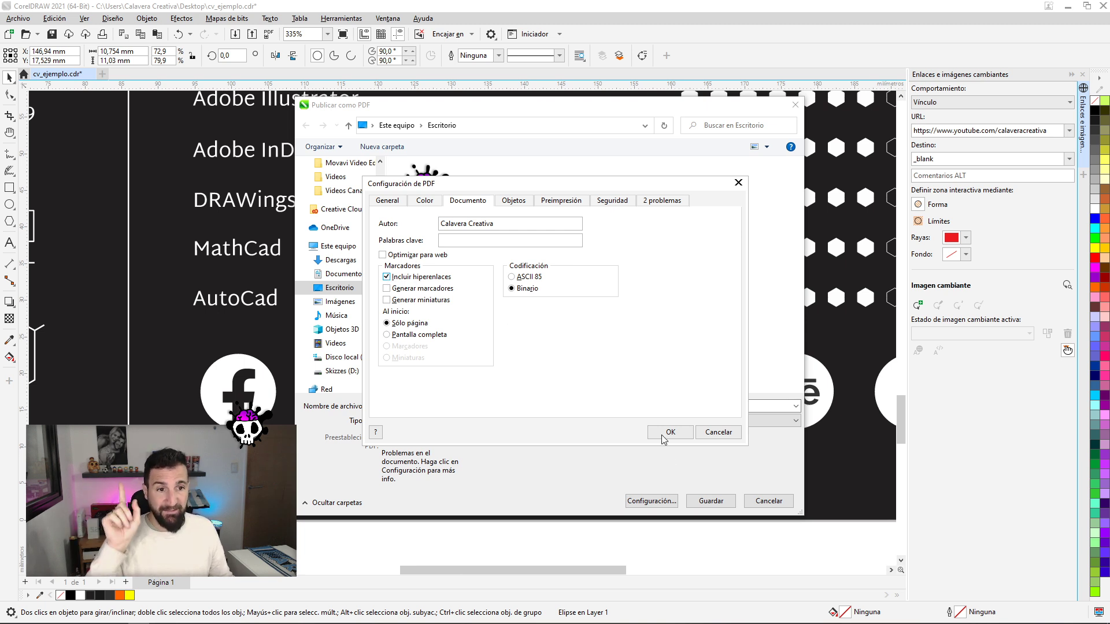
left_click(680, 435)
left_click(706, 500)
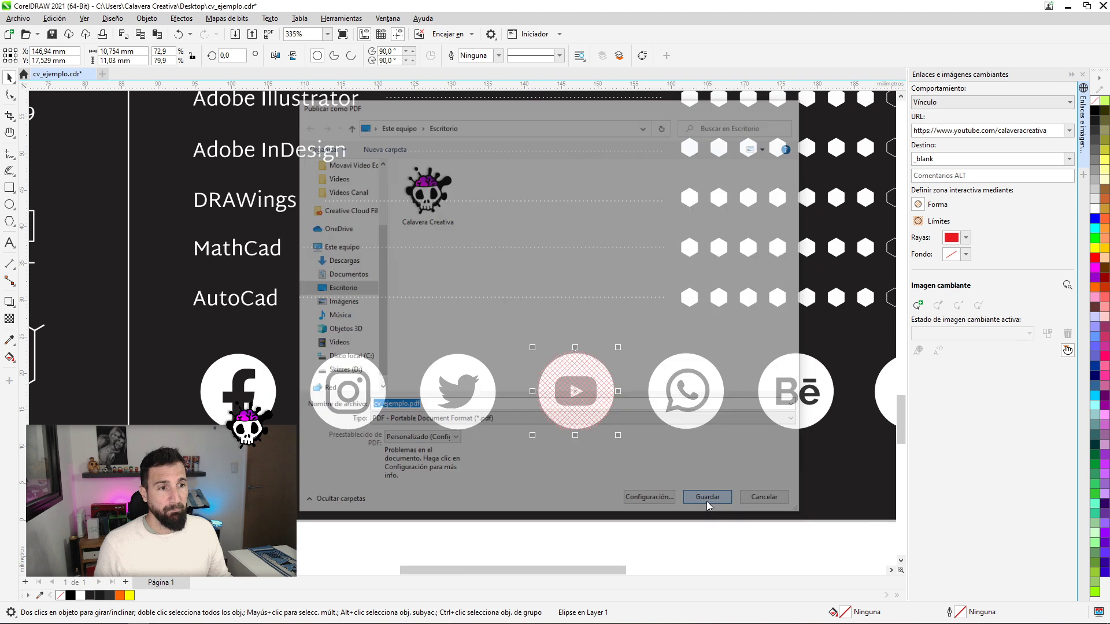
- Open cv_ejemplo.pdf from the desktop in the browser and test the YouTube icon's link
left_click(1068, 10)
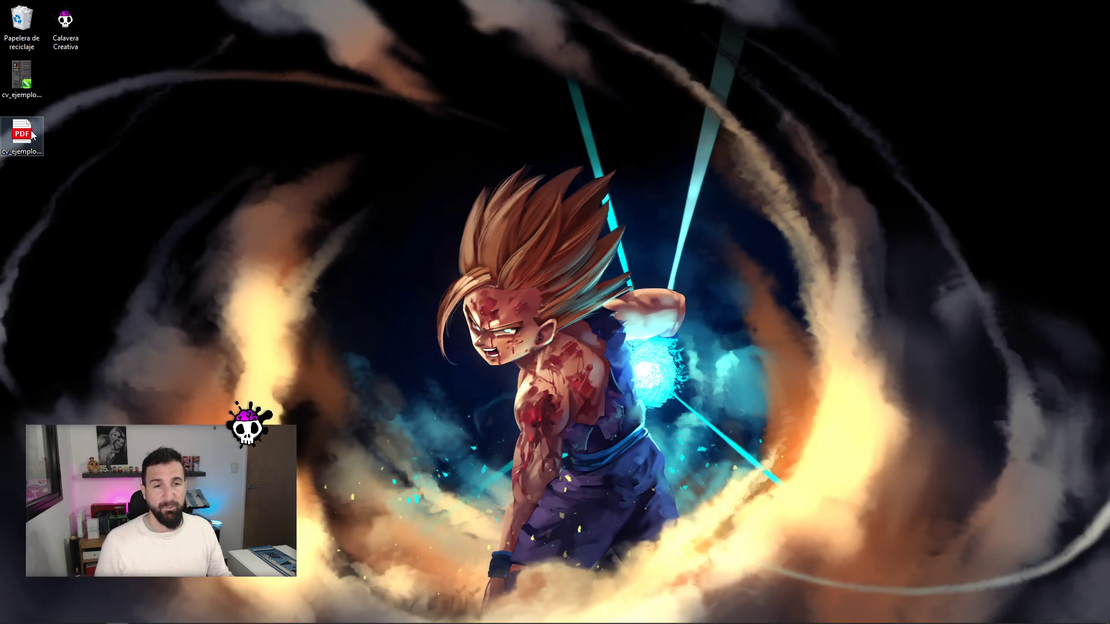
left_click(32, 135)
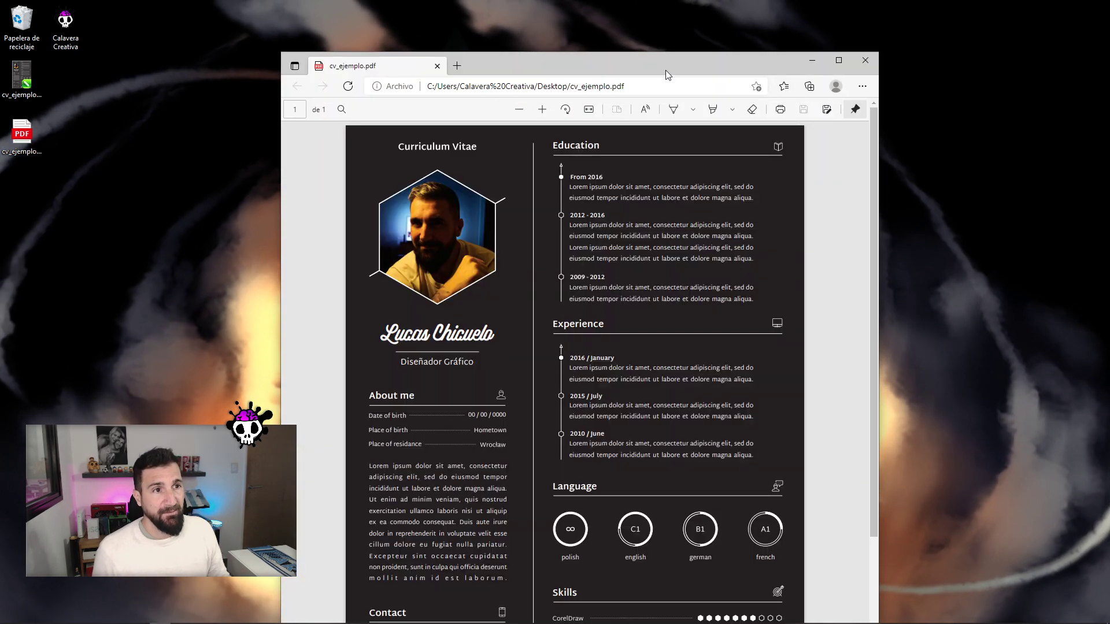
left_click_drag(667, 74, 691, 35)
scroll(698, 460, "down", 3)
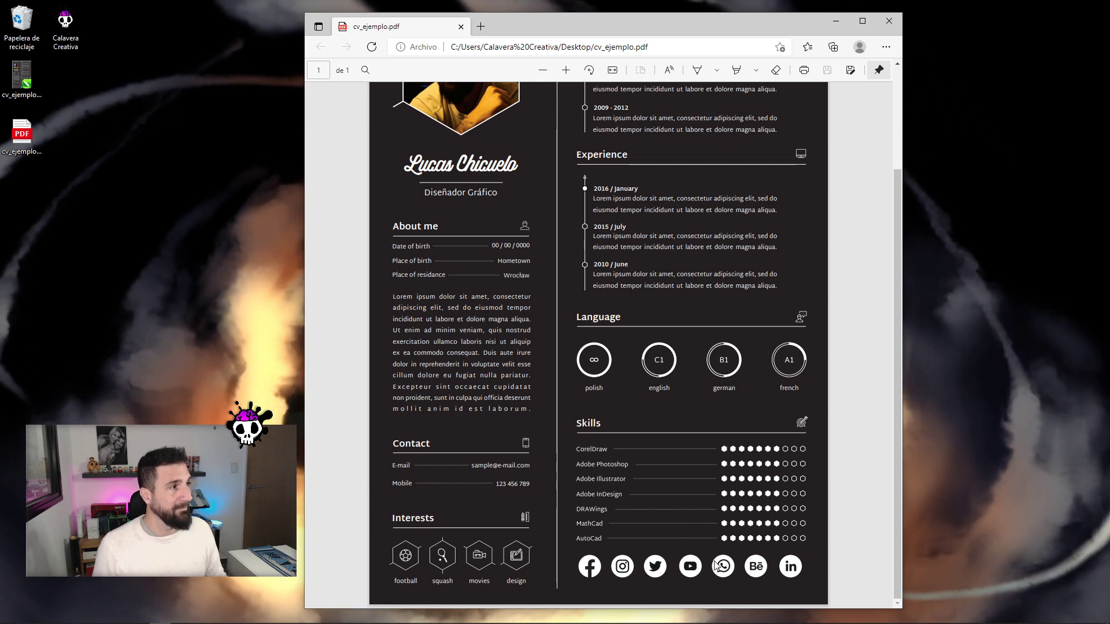
left_click(689, 566)
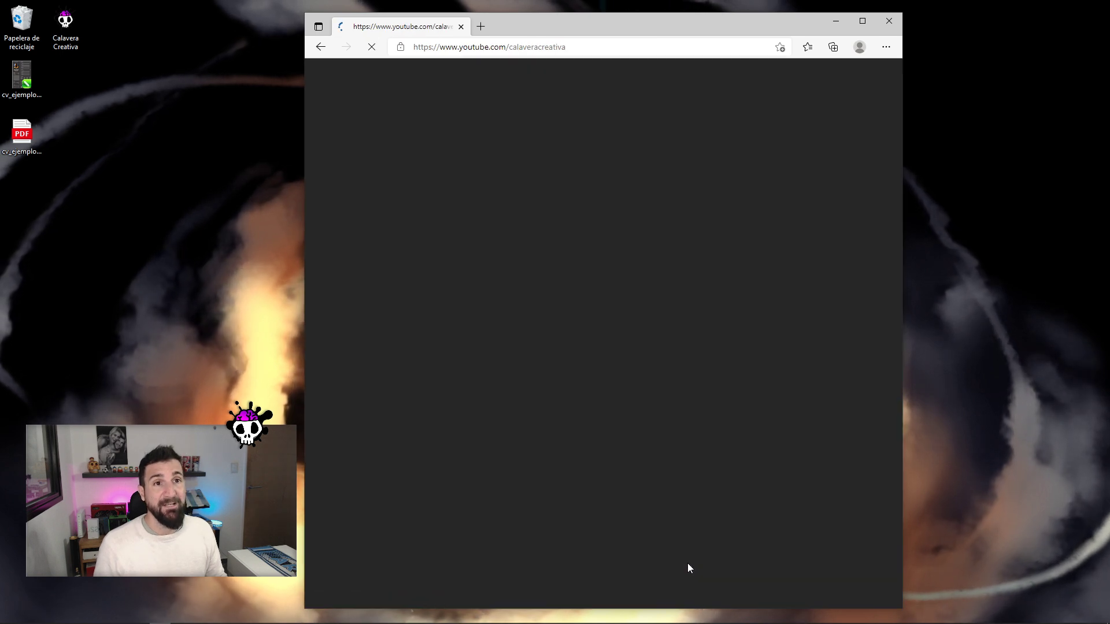